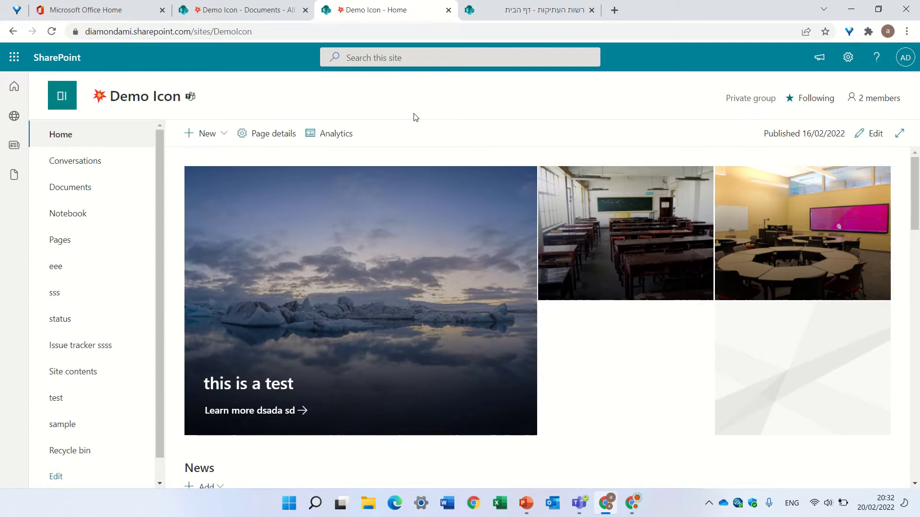
Create a new blank list named demo111 from the site's New menu.
left_click(208, 137)
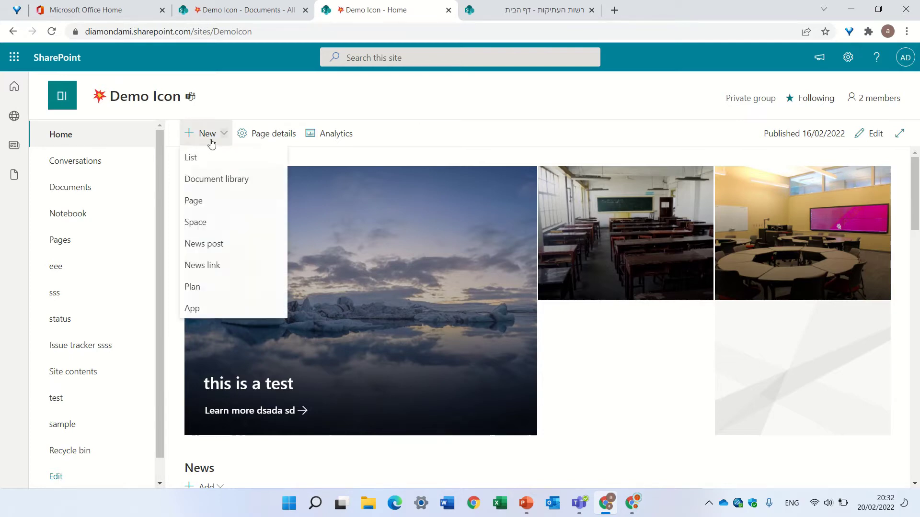
left_click(226, 163)
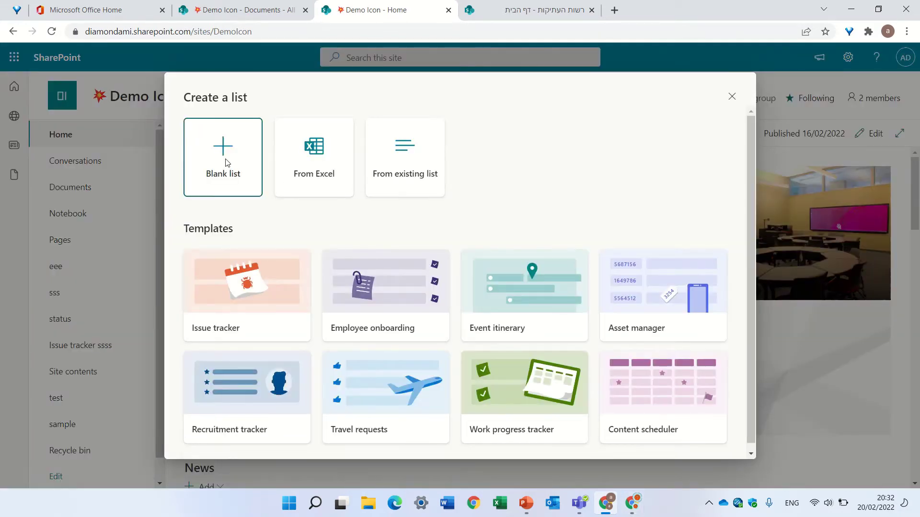
left_click(225, 159)
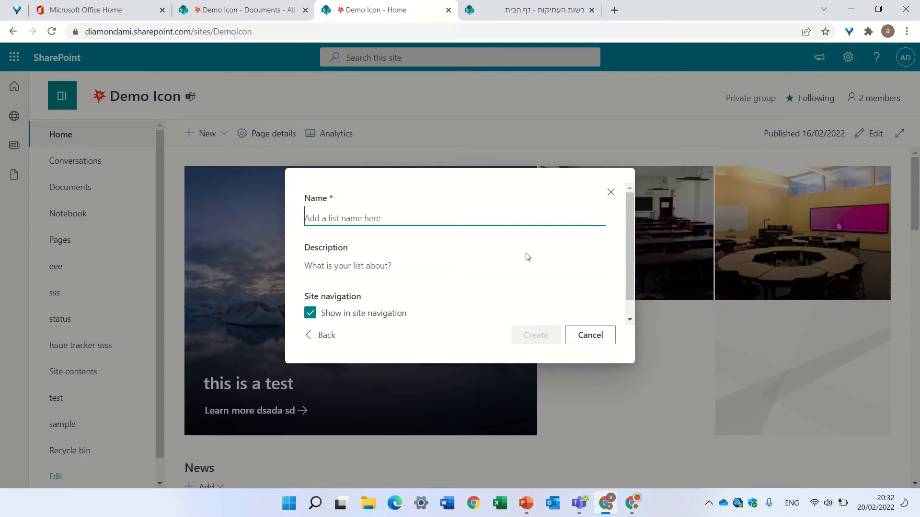
type("demp0")
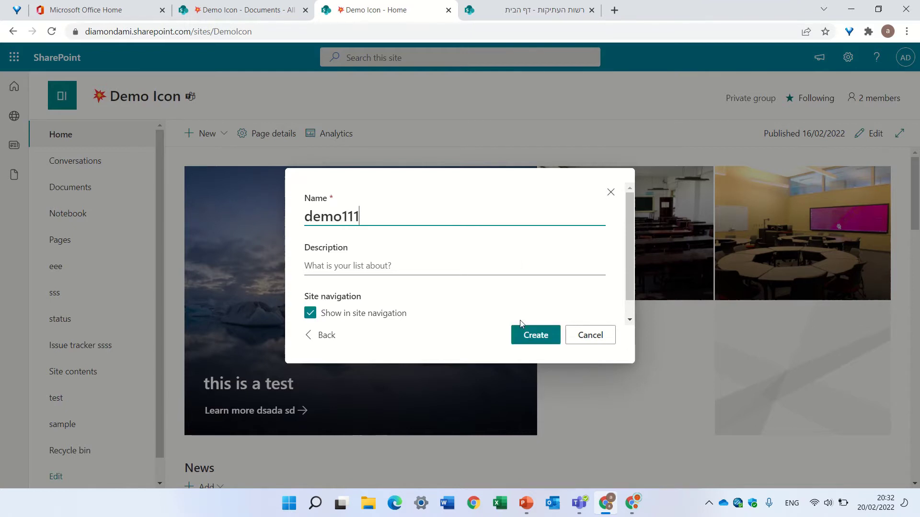
left_click(535, 338)
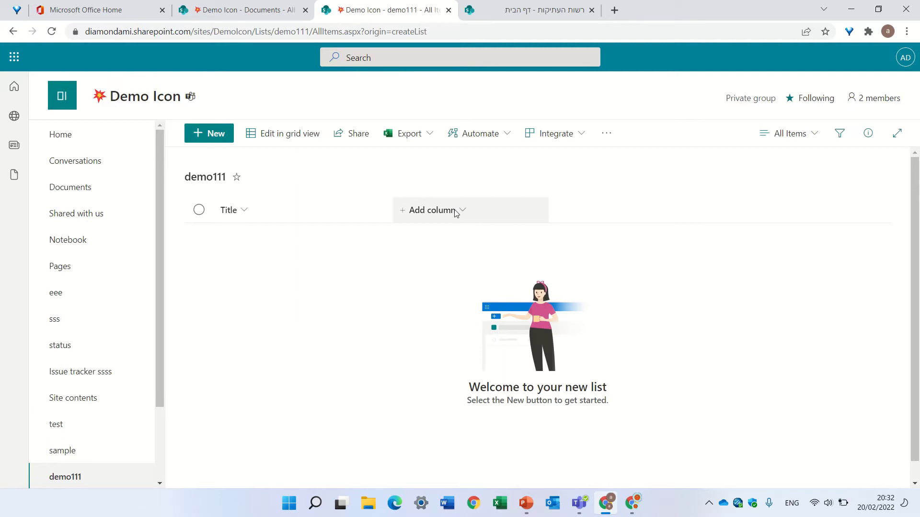
Add a Choice column named topics to the demo111 list.
left_click(455, 213)
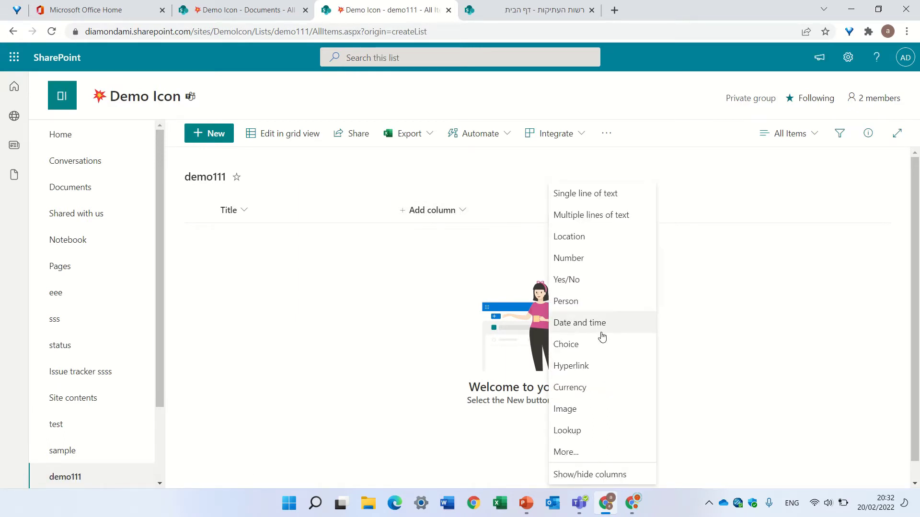
left_click(596, 346)
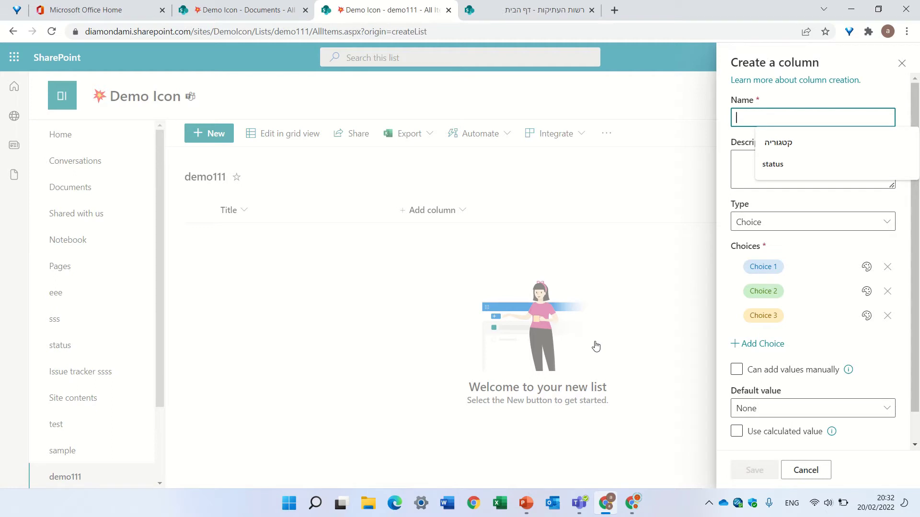
type("topics")
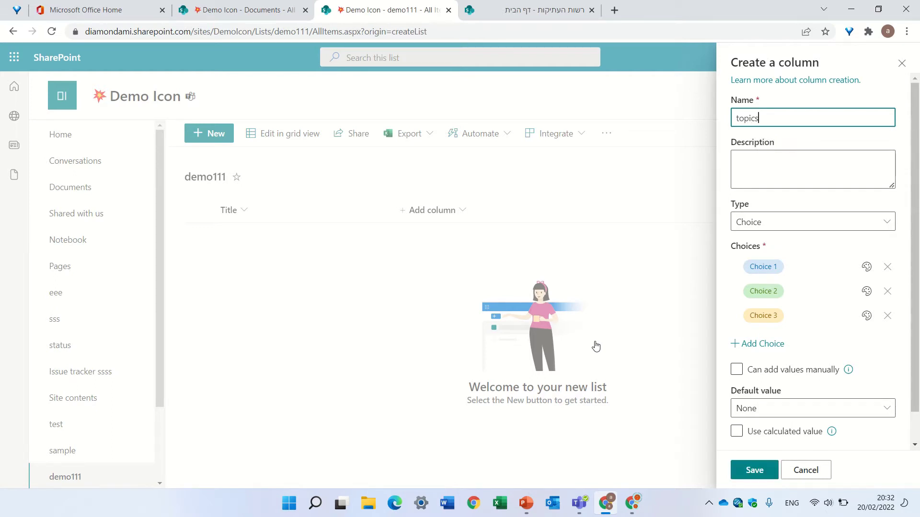
left_click(759, 472)
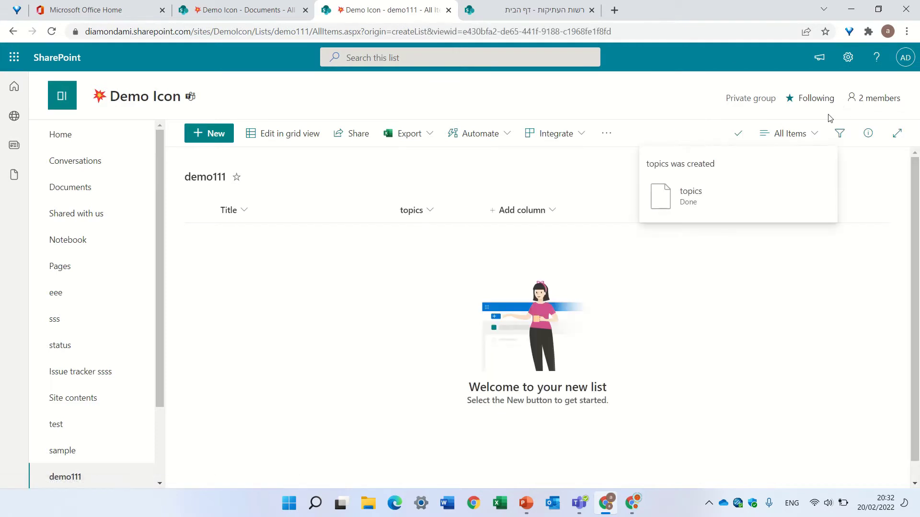
Create a Calendar view named cal for demo111.
left_click(809, 136)
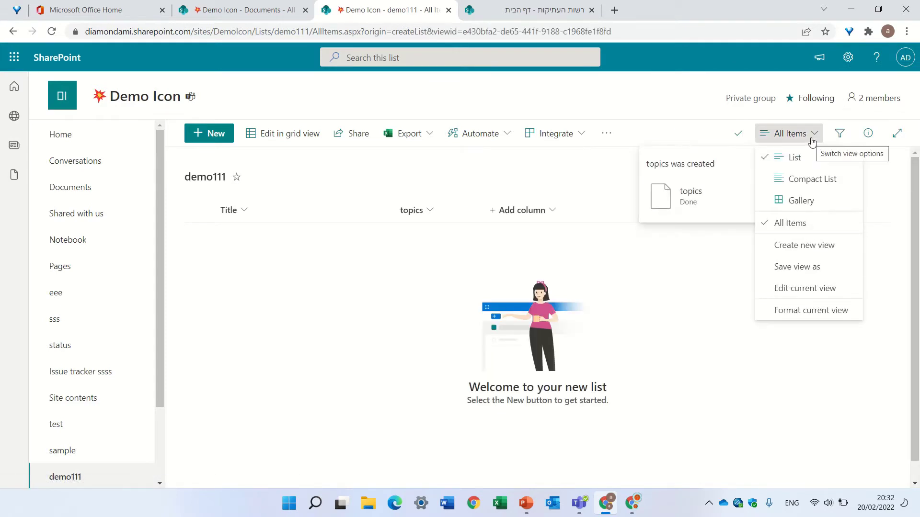
left_click(839, 249)
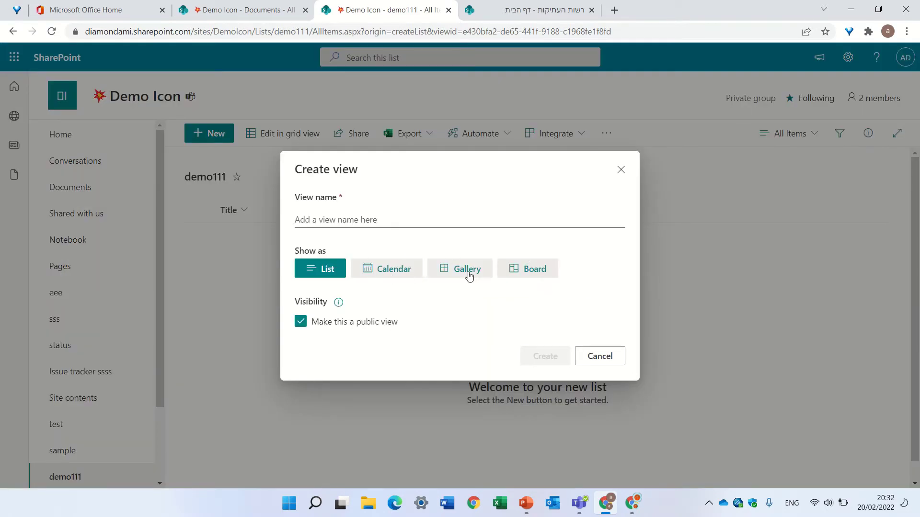
left_click(402, 269)
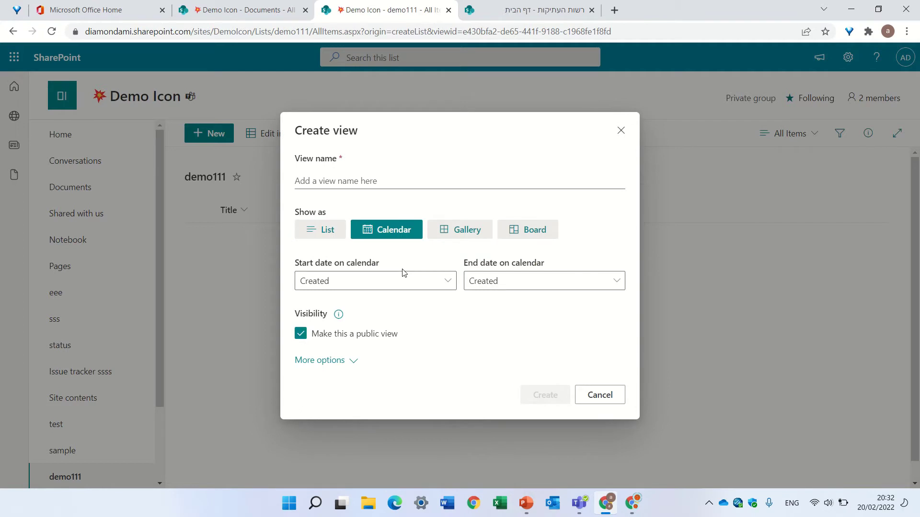
left_click(455, 187)
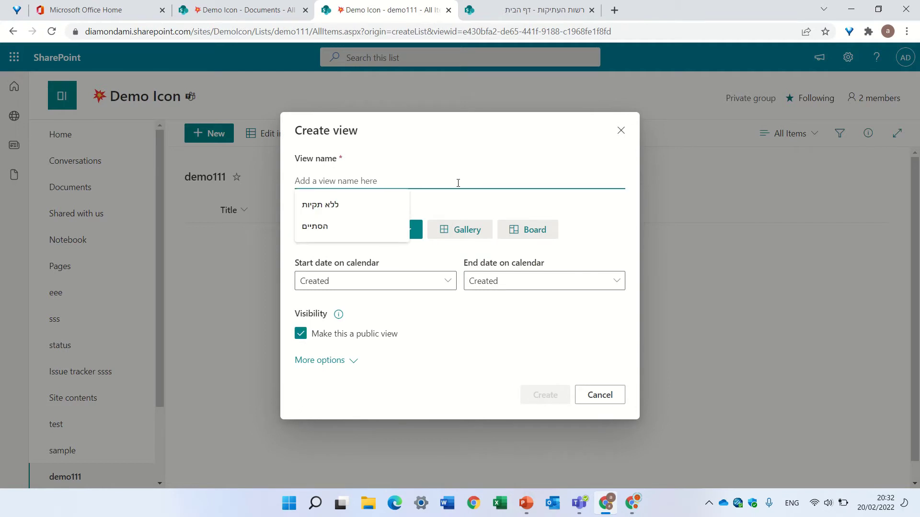
type("cal")
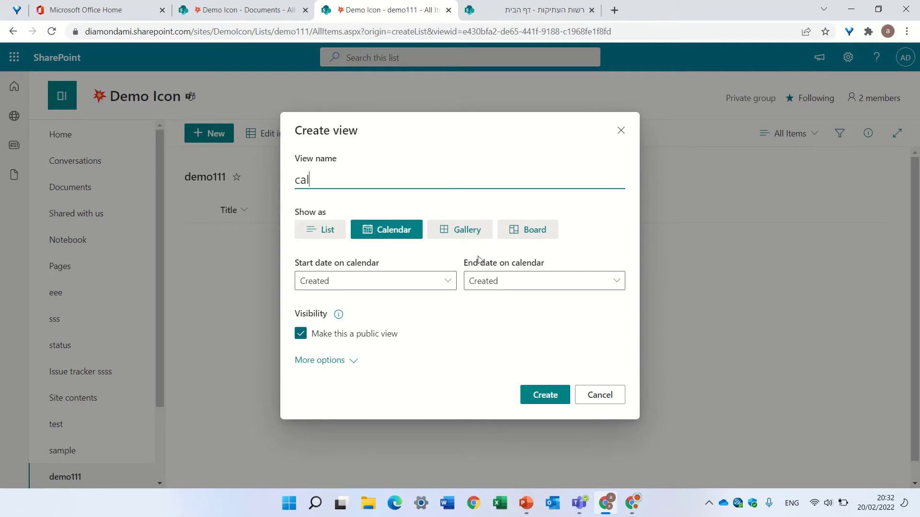
left_click(549, 402)
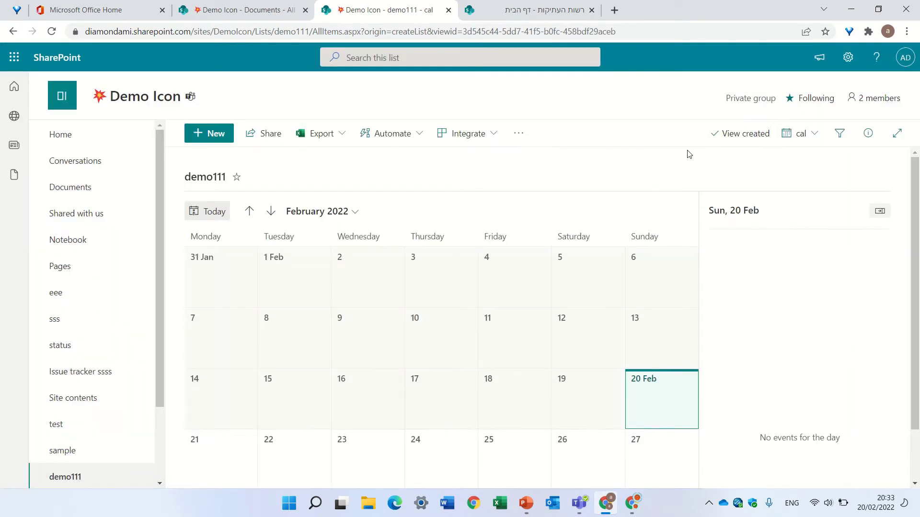
Create a public Gallery view named gall for demo111.
left_click(816, 134)
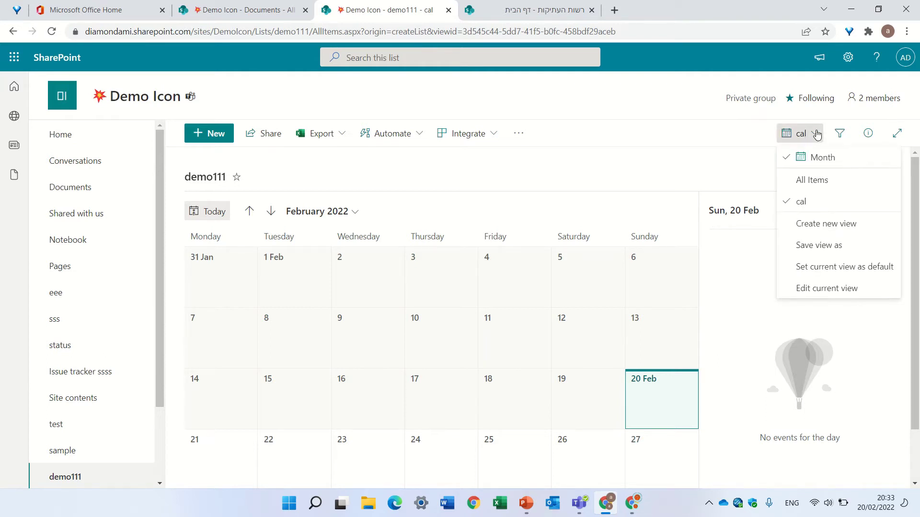
left_click(845, 232)
left_click(456, 271)
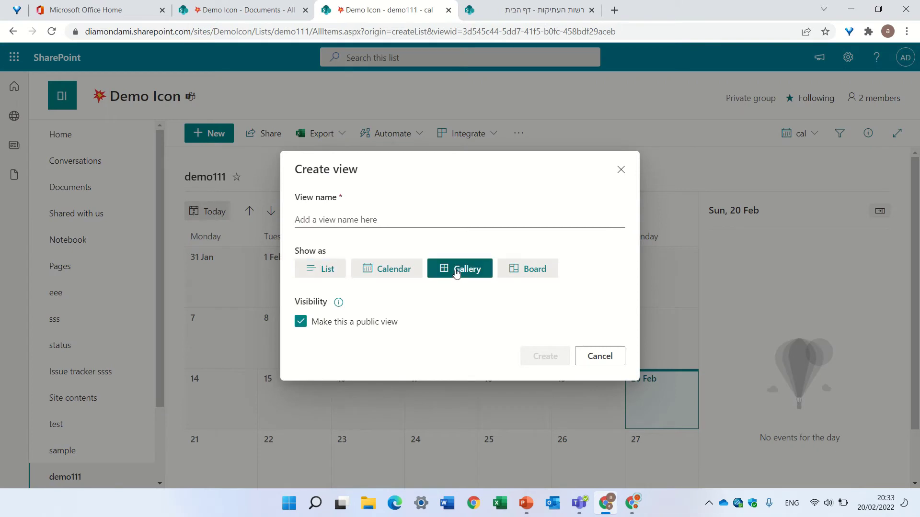
left_click(430, 216)
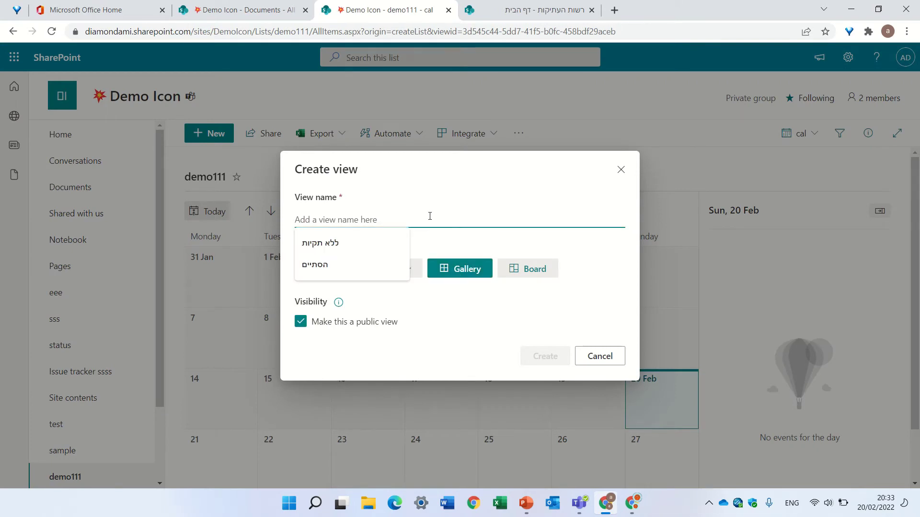
type("gall")
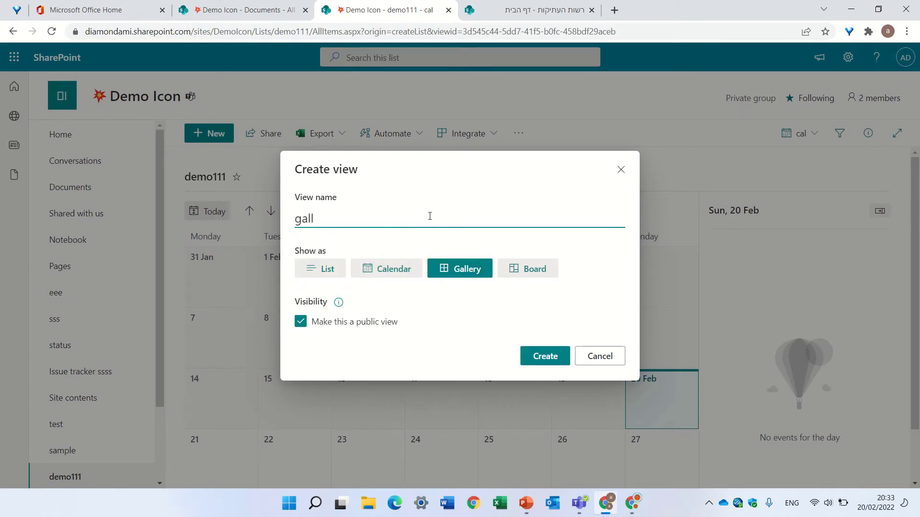
left_click(536, 359)
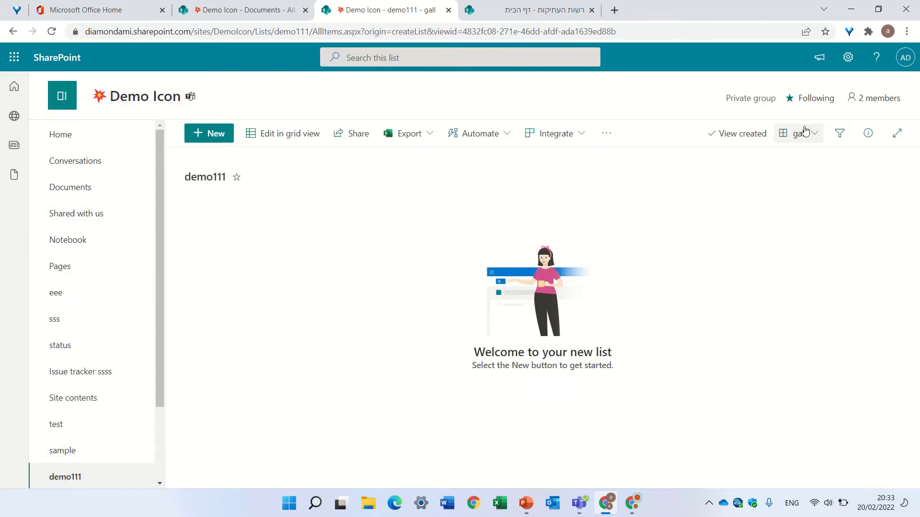
left_click(805, 131)
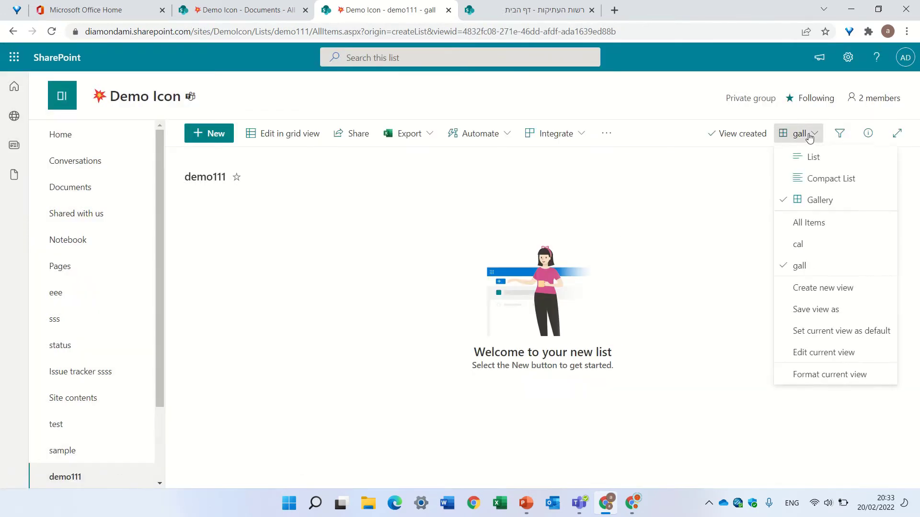
Create a Board view named board, organized by the topics column.
left_click(820, 296)
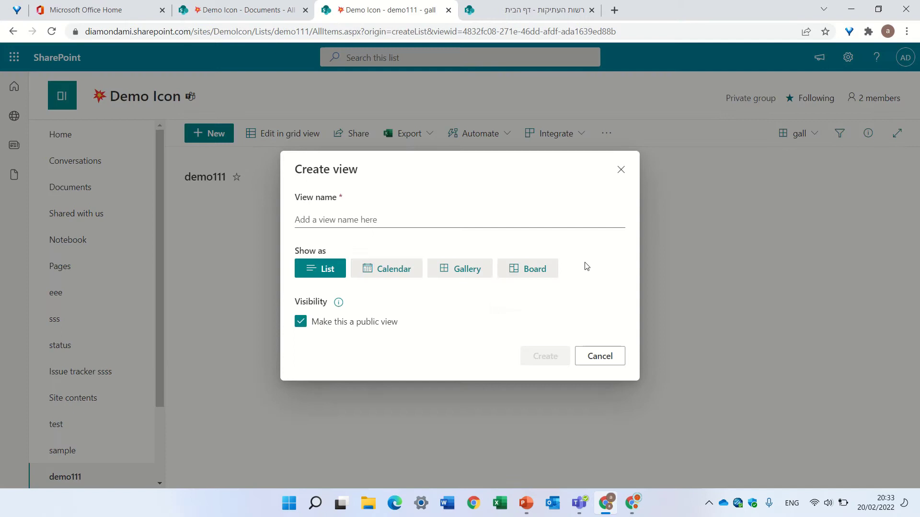
left_click(527, 271)
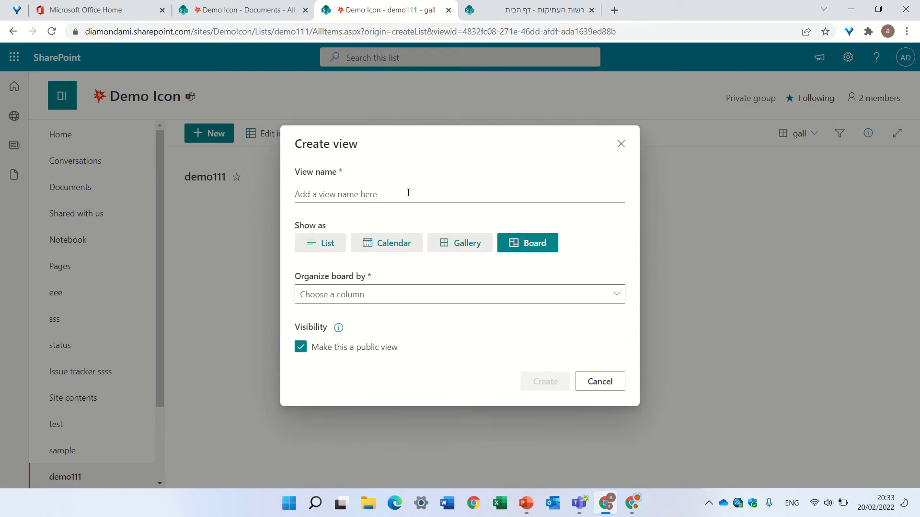
left_click(368, 294)
left_click(349, 336)
left_click(363, 196)
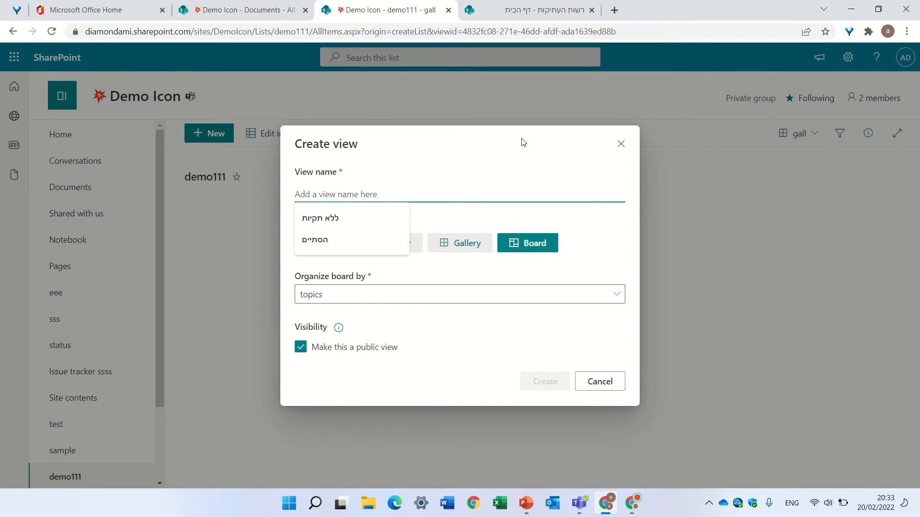
type("board")
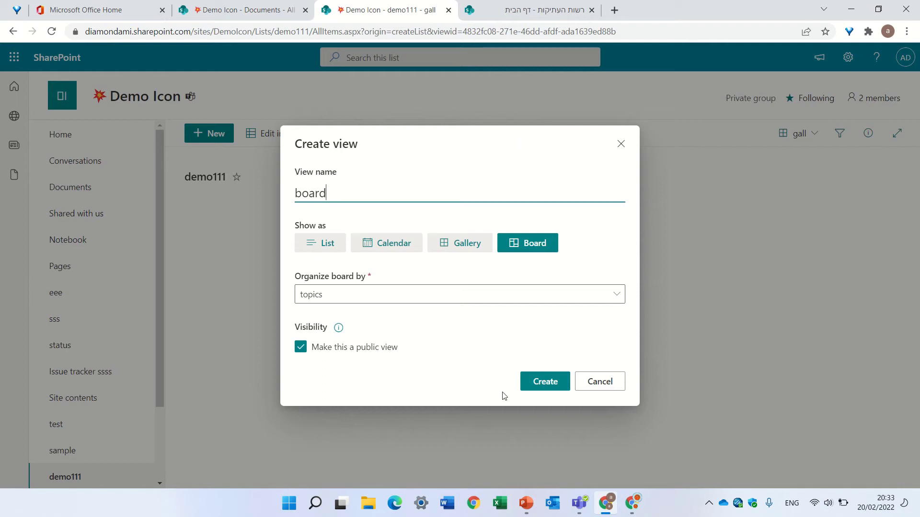
left_click(541, 381)
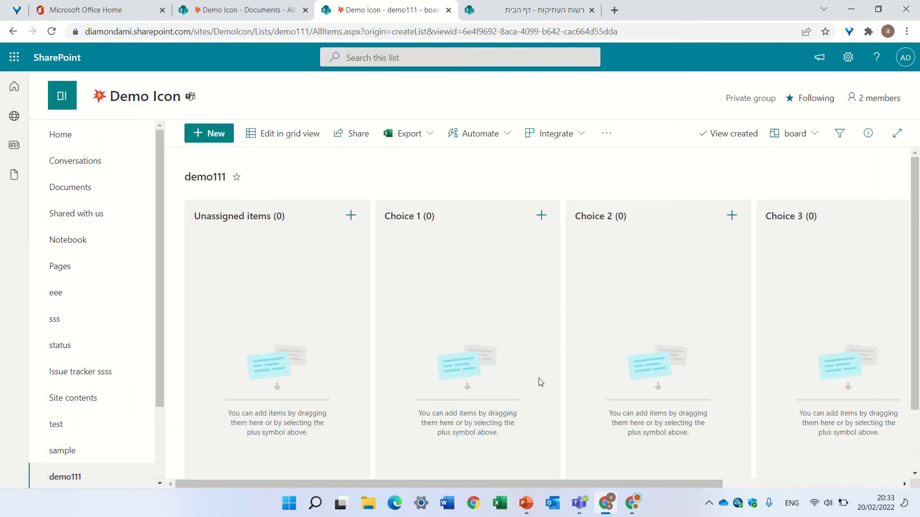
left_click(805, 135)
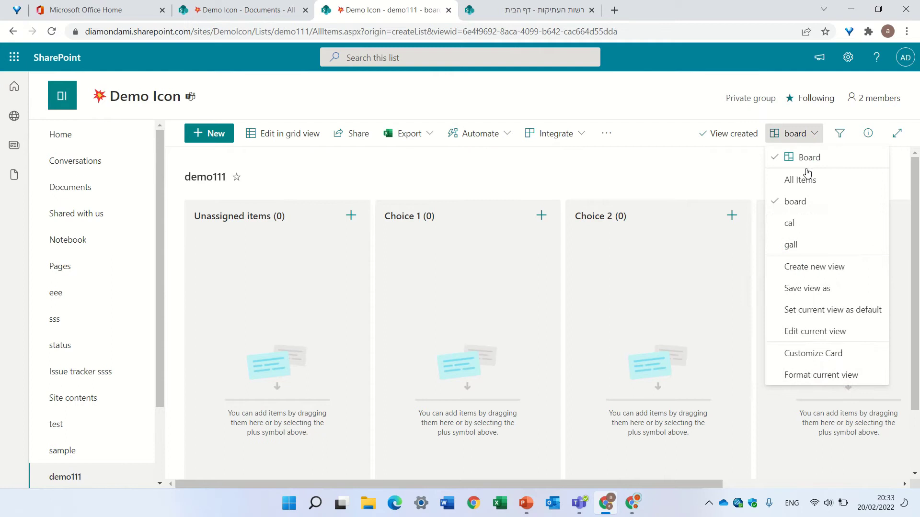
left_click(828, 332)
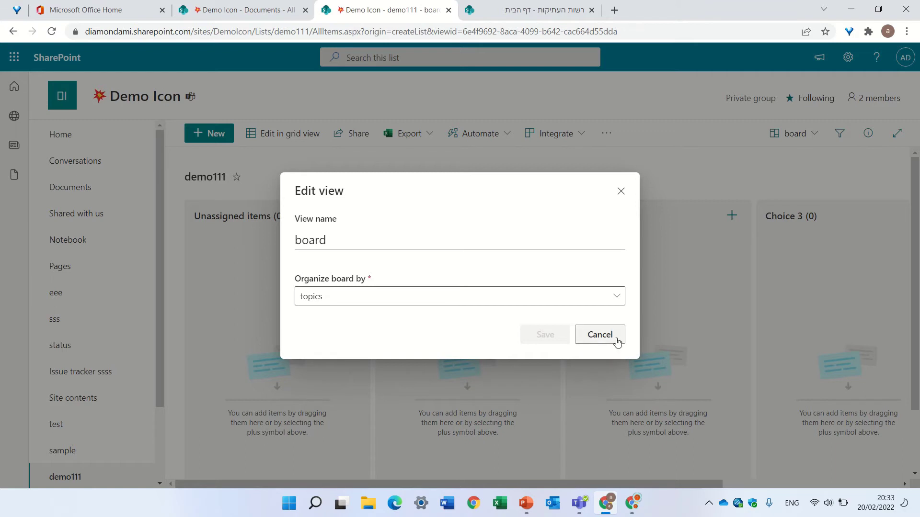
left_click(601, 335)
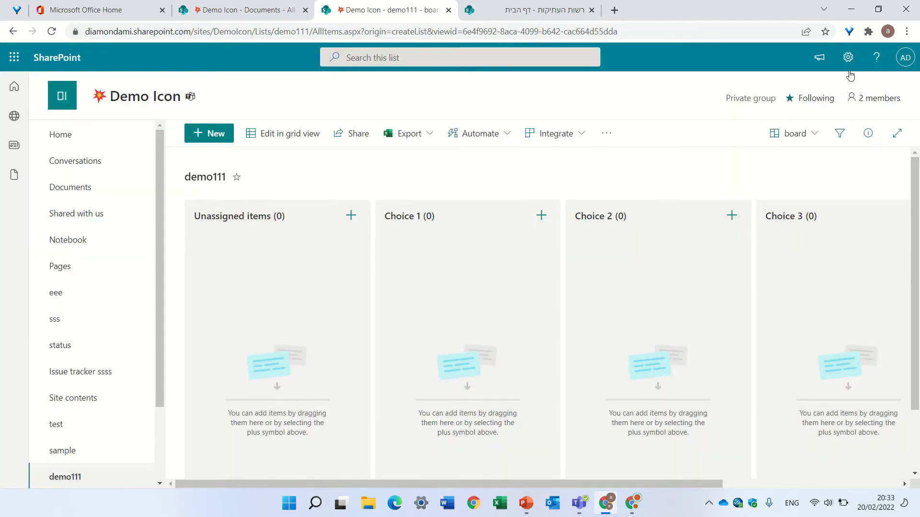
Delete the board view from demo111's classic List settings page, confirming with OK.
left_click(848, 67)
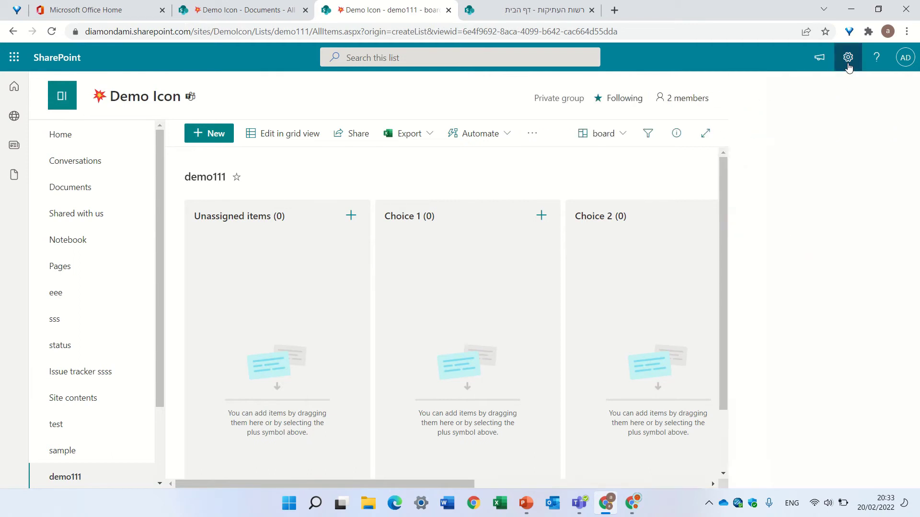
left_click(771, 188)
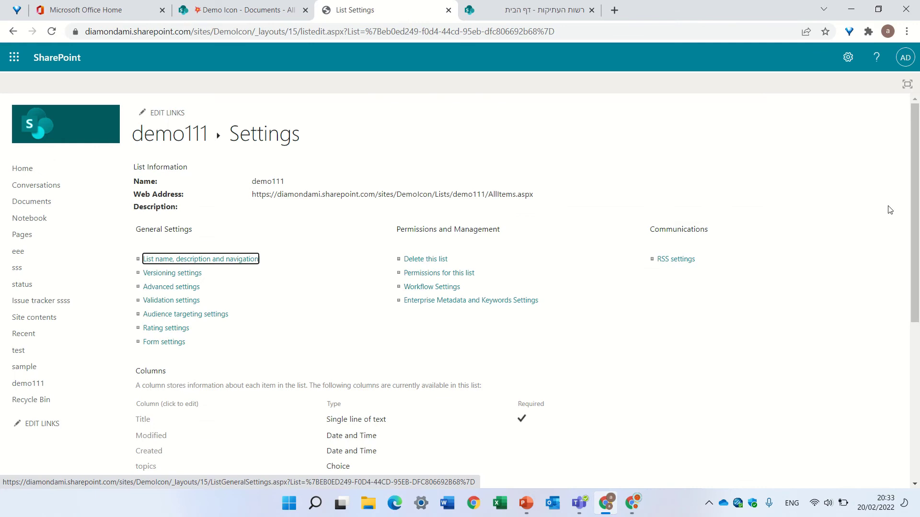
left_click_drag(915, 188, 864, 310)
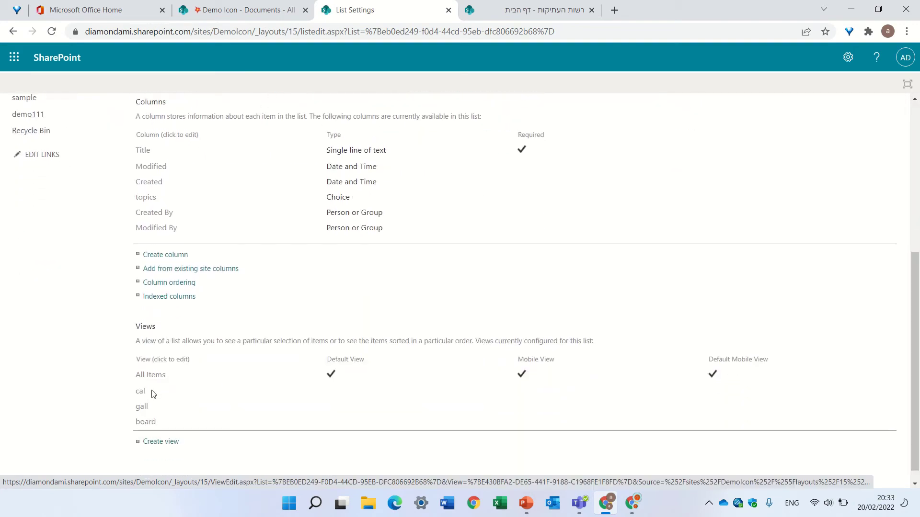
left_click(150, 423)
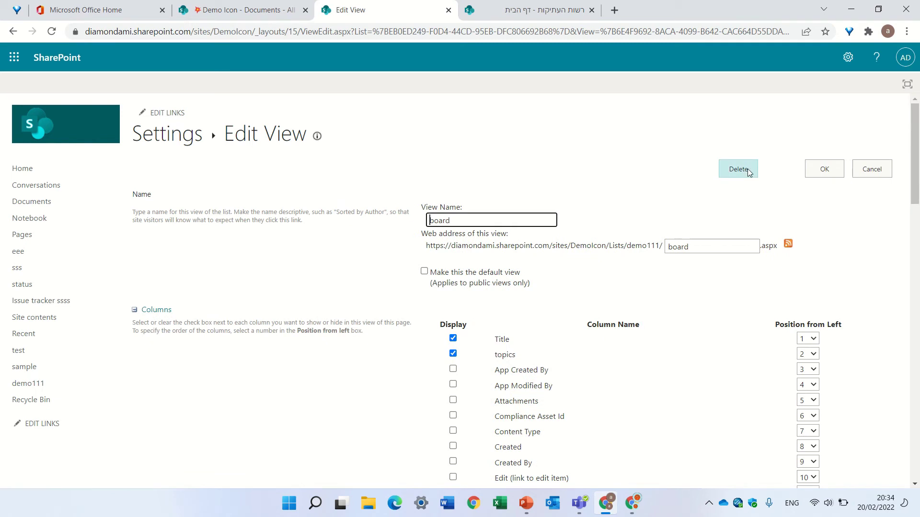
left_click(738, 169)
left_click(517, 106)
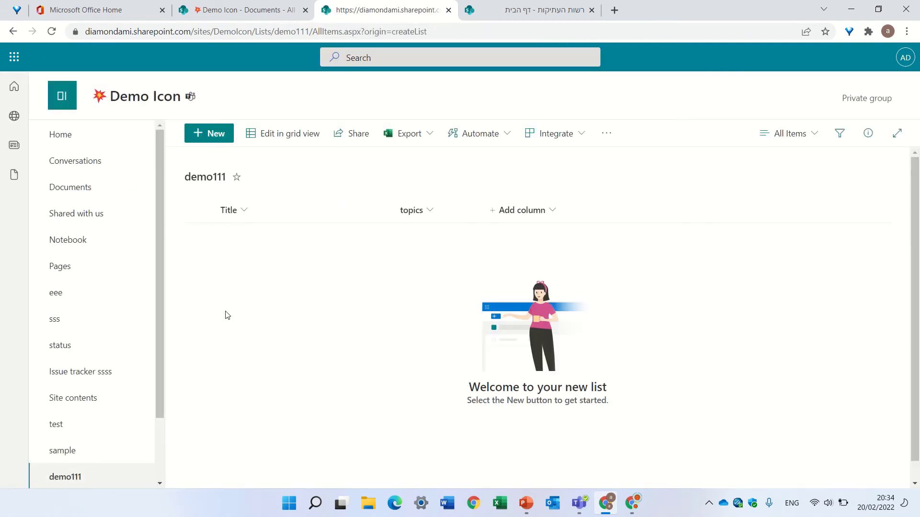
Open the gall view's edit page from demo111's List settings.
left_click(849, 59)
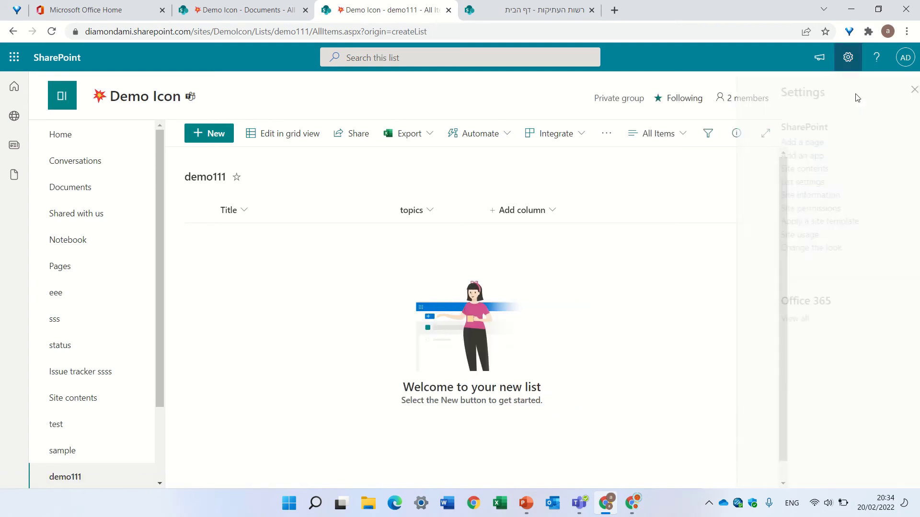
left_click(768, 187)
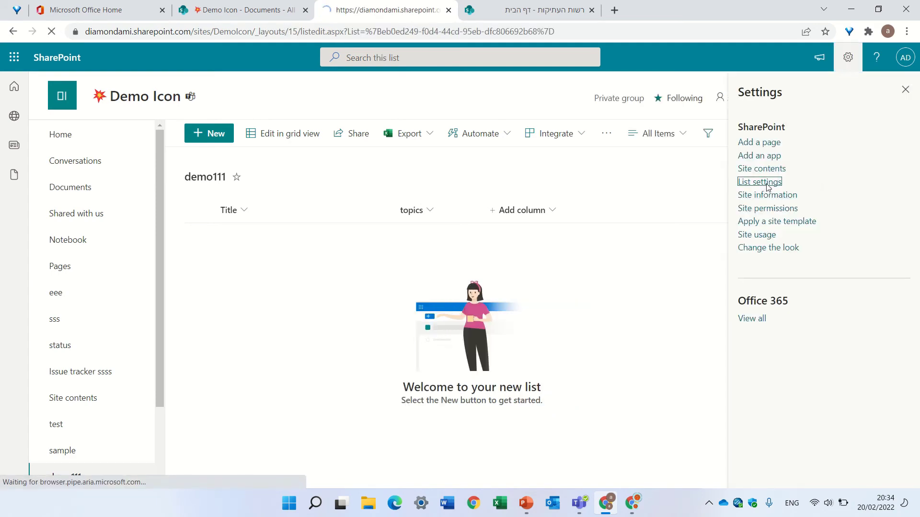
left_click_drag(915, 147, 895, 343)
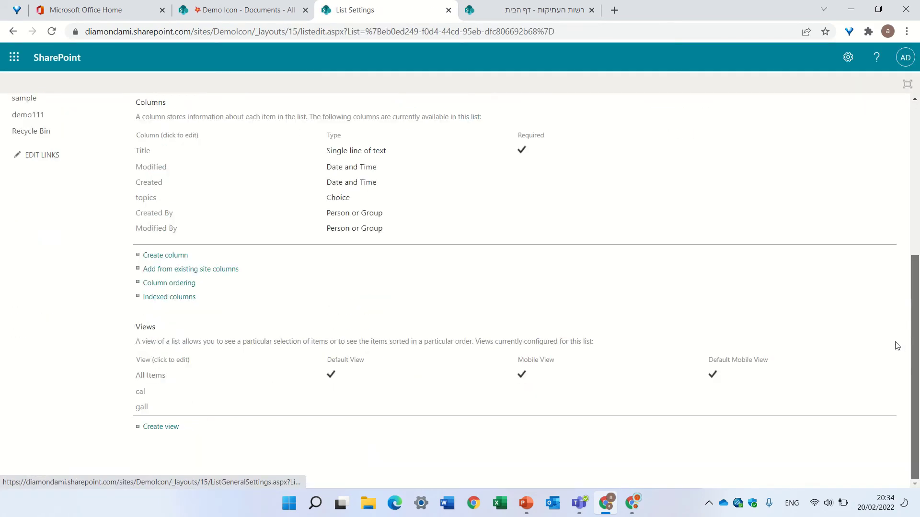
left_click(140, 408)
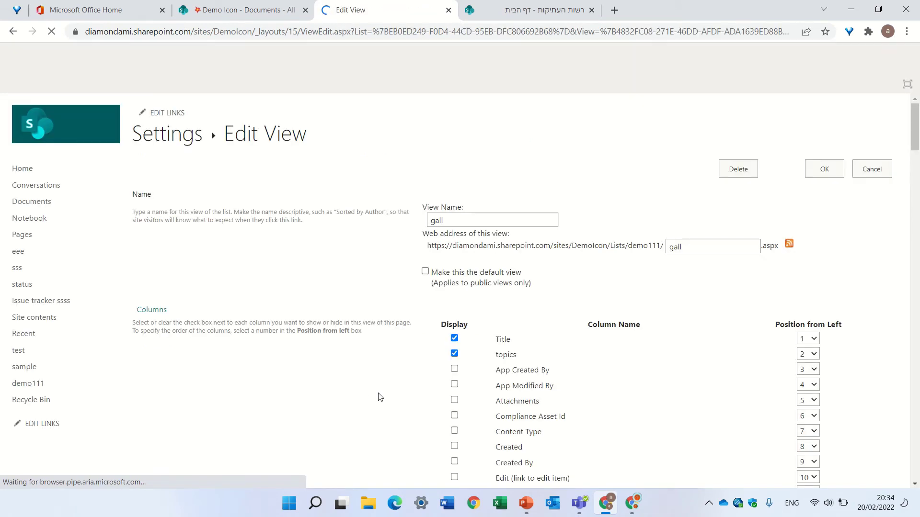
Filter the gall view to items where topics is equal to choice1.
left_click_drag(913, 211, 871, 434)
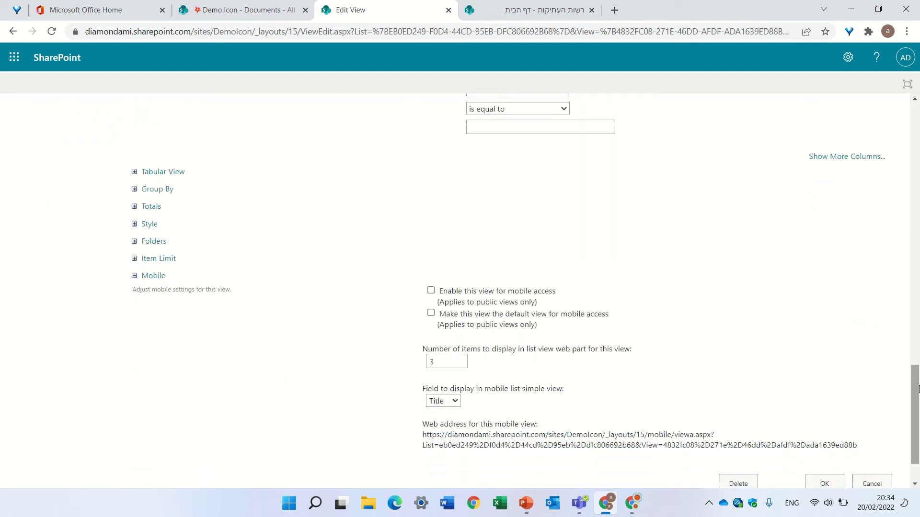
left_click_drag(917, 391, 917, 295)
left_click(564, 388)
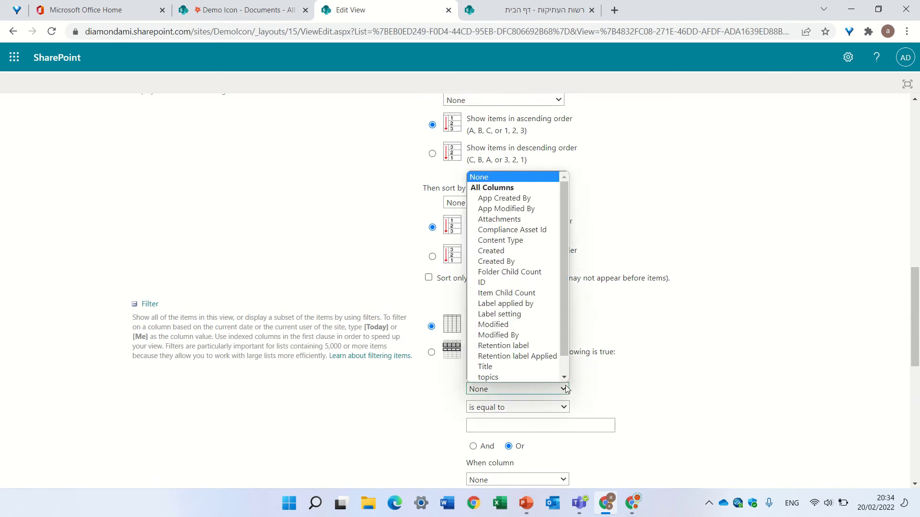
left_click(538, 376)
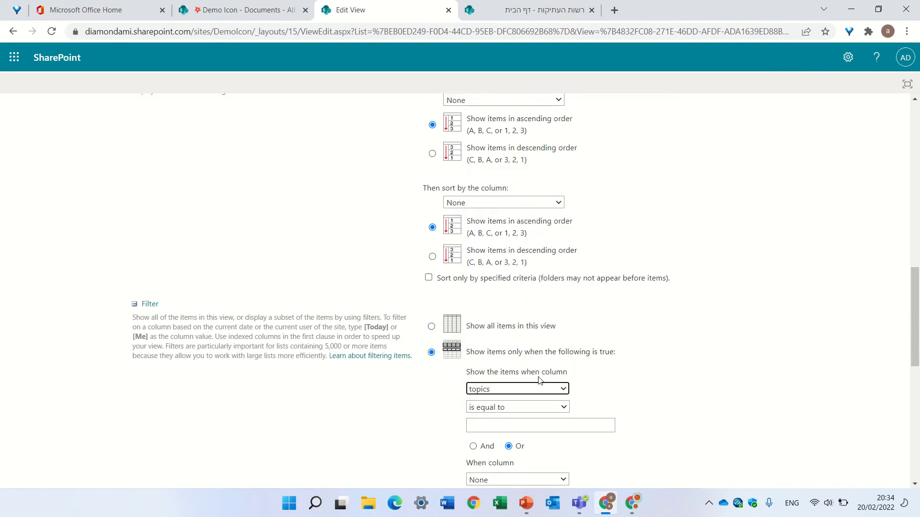
left_click(554, 424)
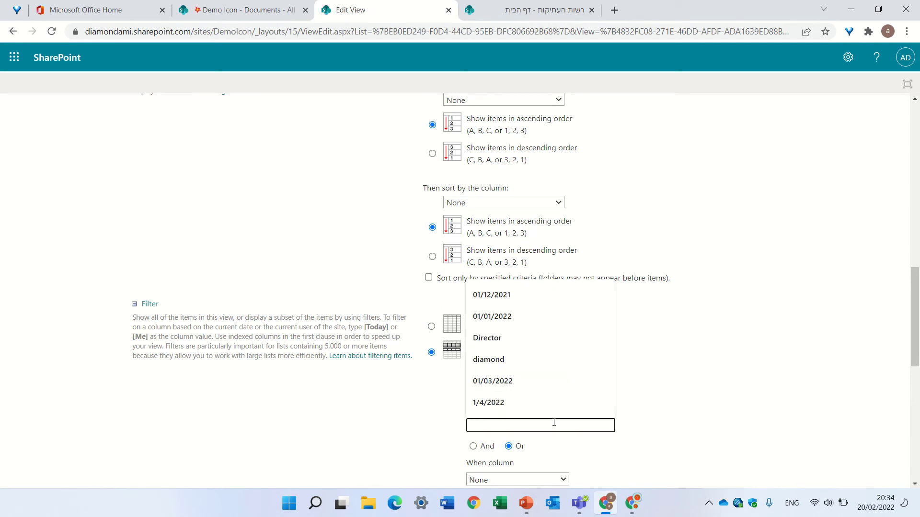
type("choice1")
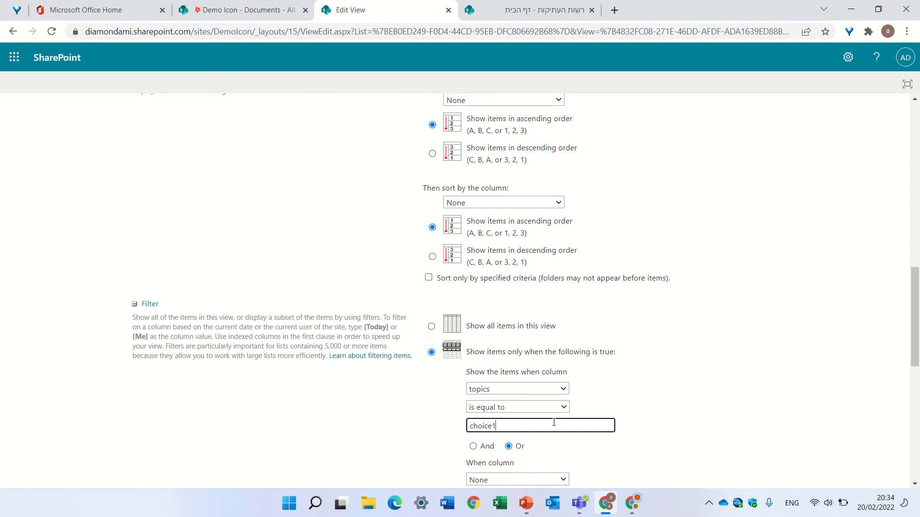
scroll(893, 277, "down", 15)
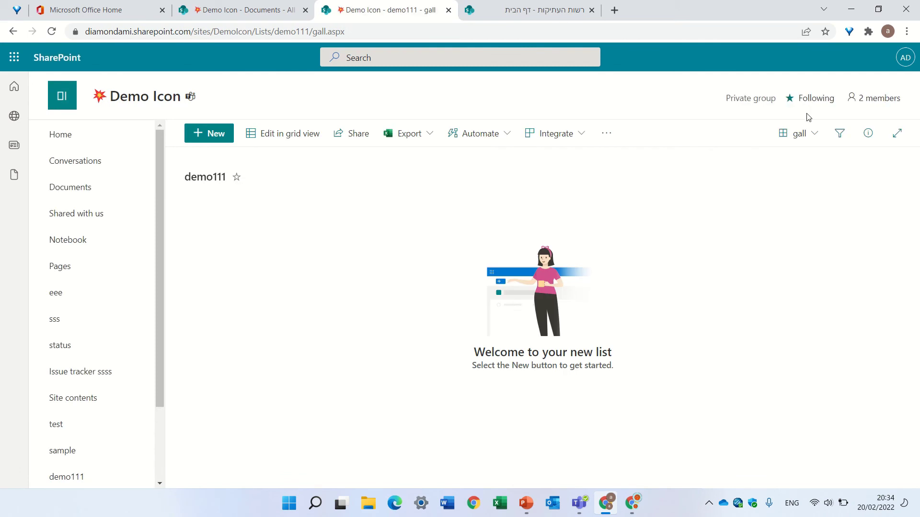
left_click(809, 135)
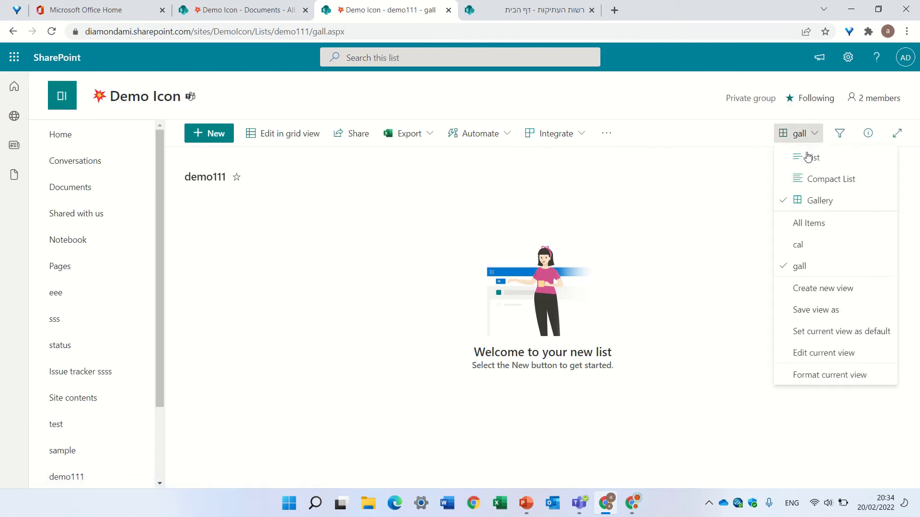
left_click(844, 361)
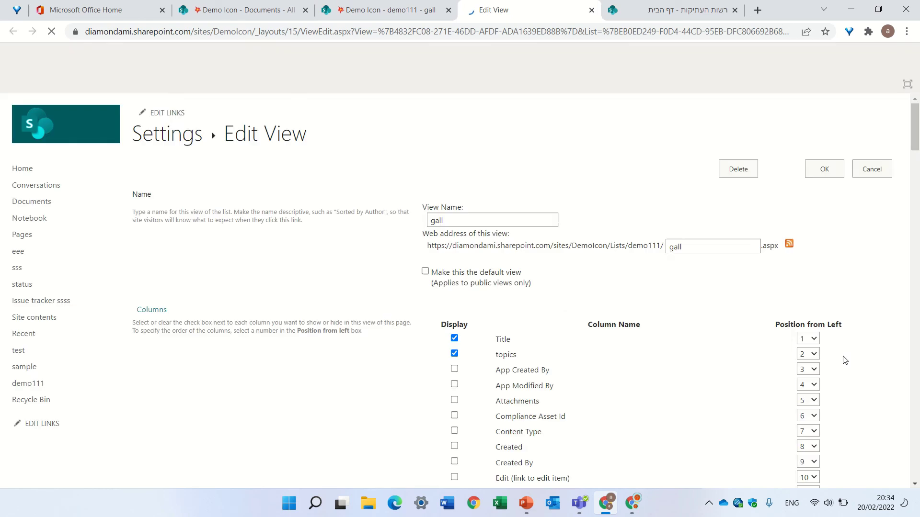
left_click(872, 169)
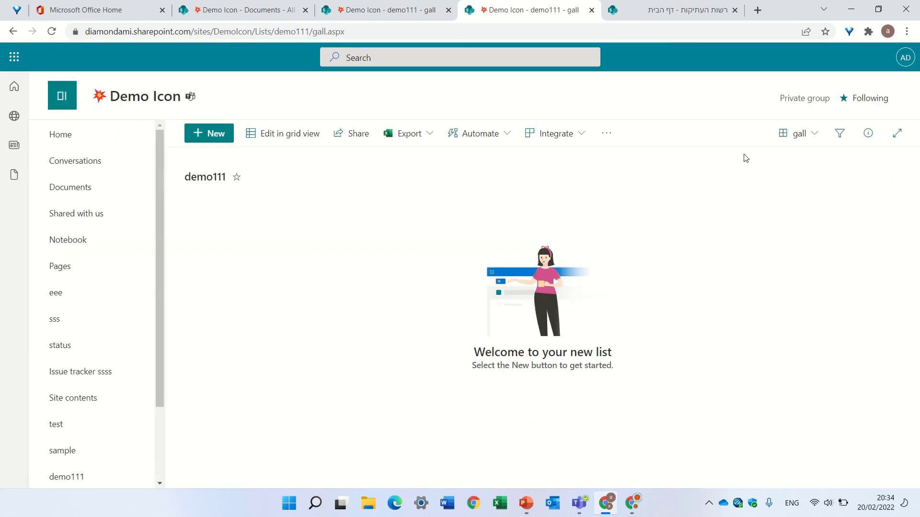
left_click(800, 139)
left_click(803, 353)
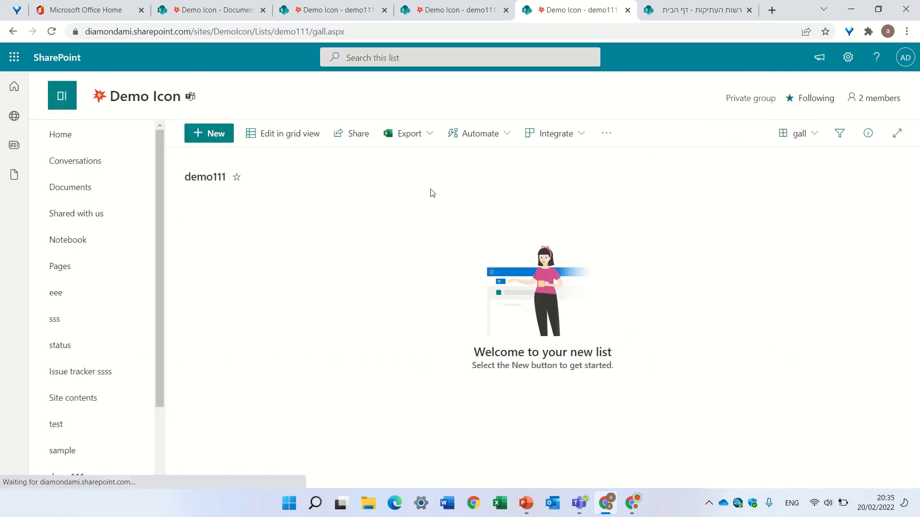
Open demo111's List settings and scroll to Views listing All Items, cal and gall.
left_click(849, 63)
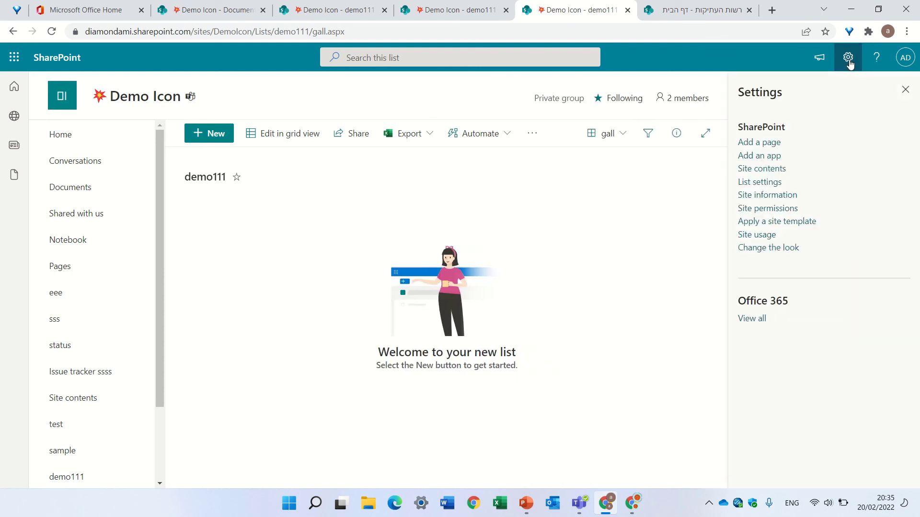
left_click(769, 182)
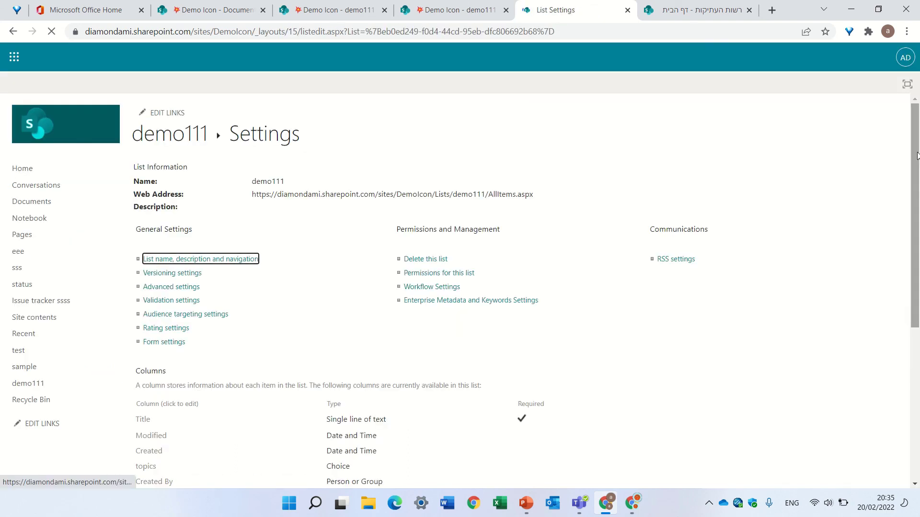
left_click_drag(917, 155, 911, 349)
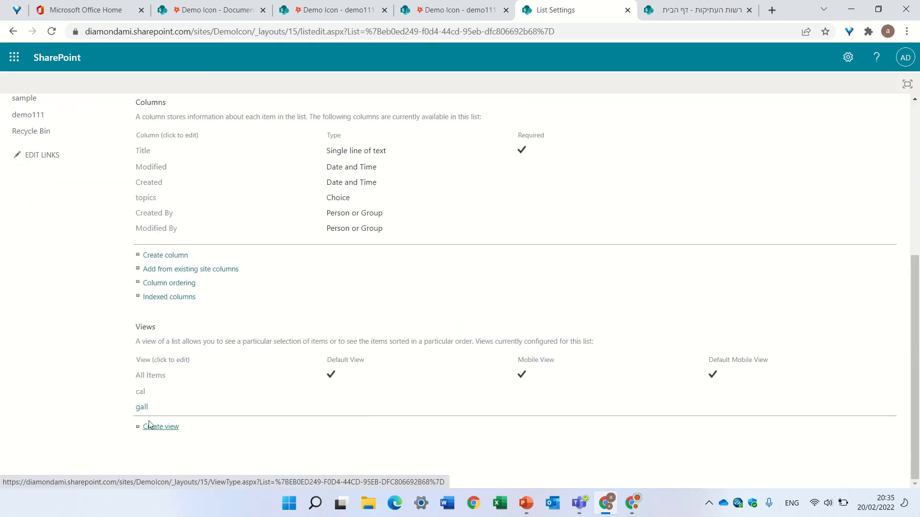